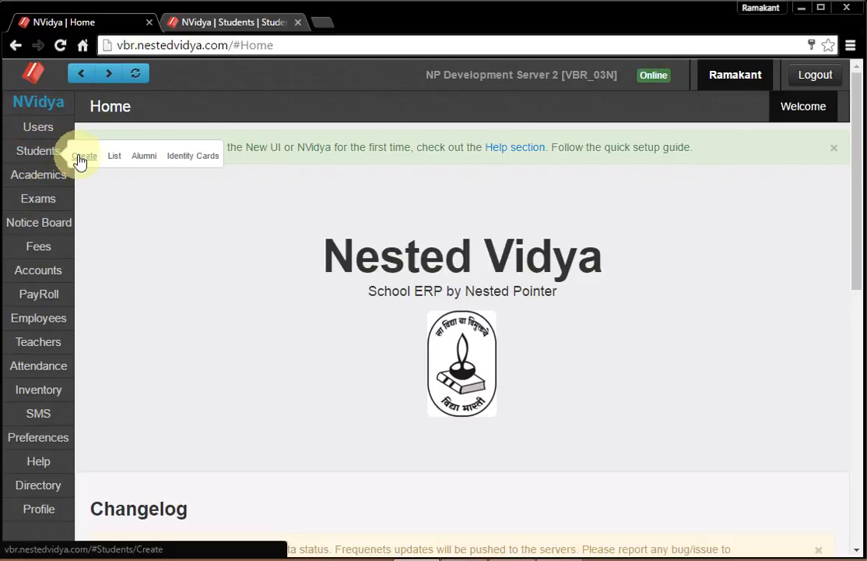
- Open a blank student creation form, and switch to the other browser tab's prefilled student form to inspect the username's number suffix
left_click(33, 151)
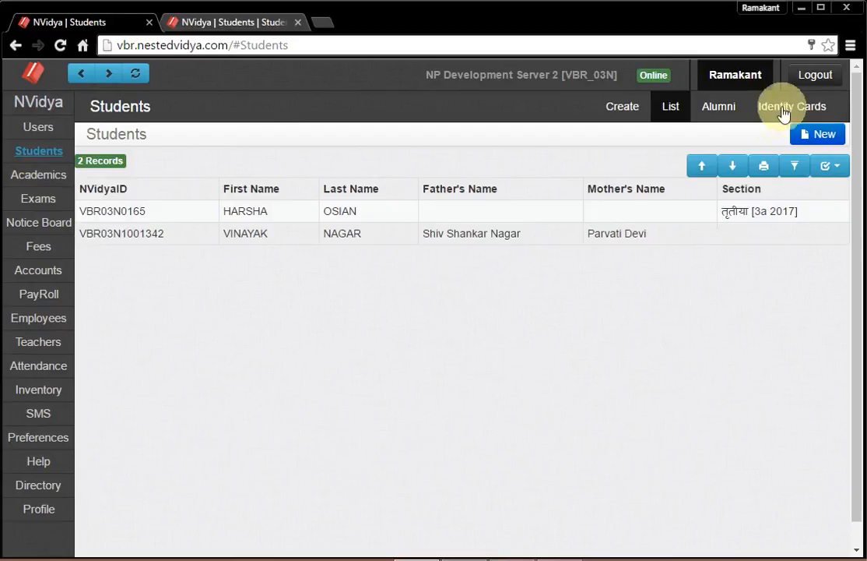
left_click(824, 139)
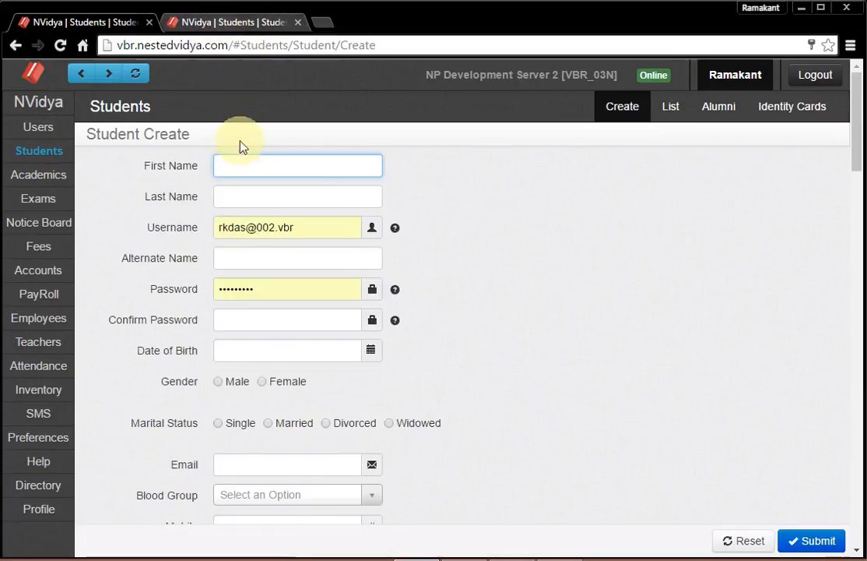
left_click(244, 23)
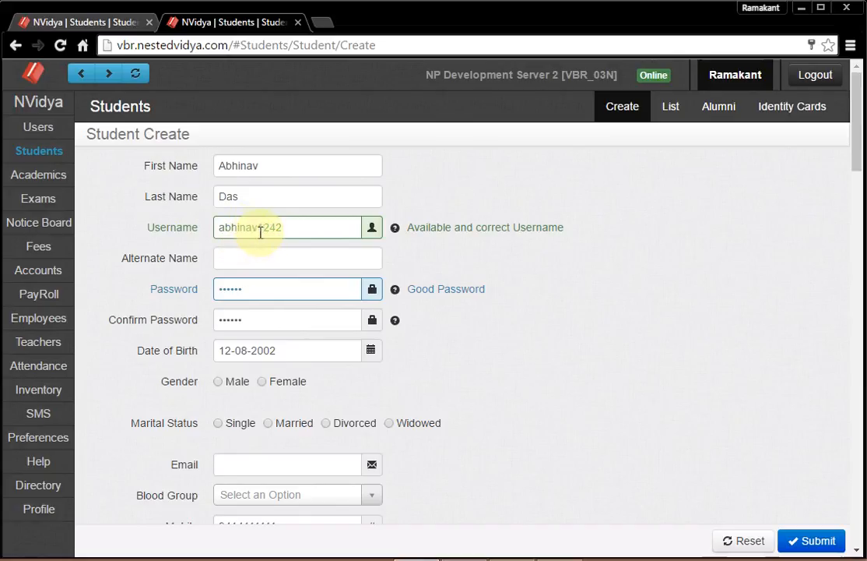
left_click_drag(260, 227, 285, 229)
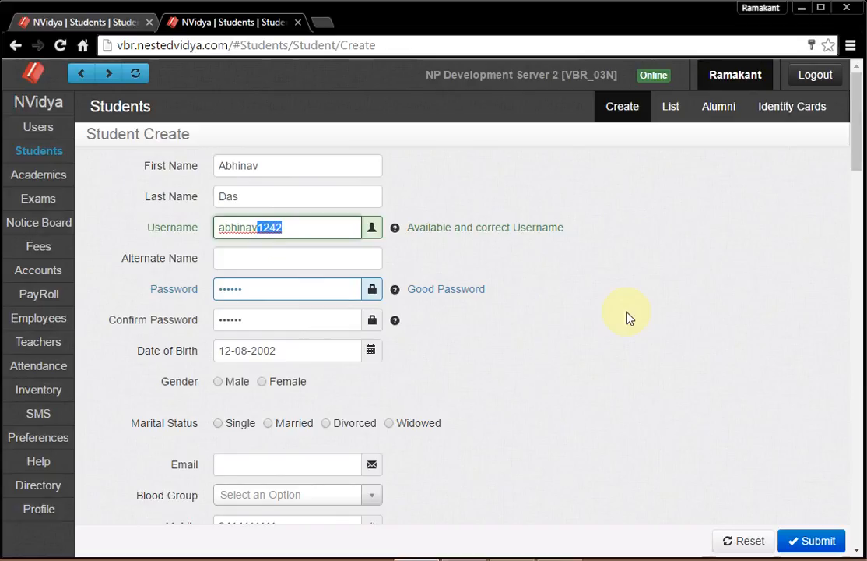
left_click(554, 284)
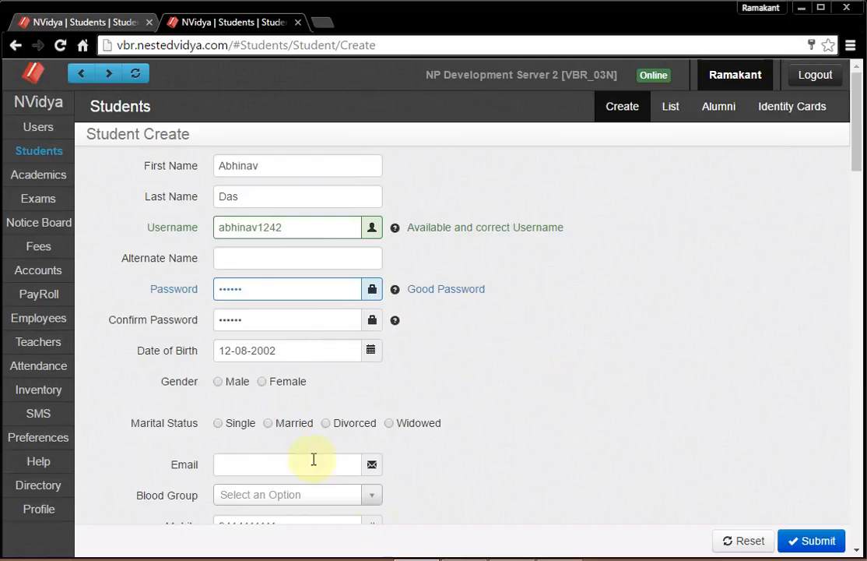
- Set the student's gender to Male and choose Hinduism as the religion
left_click(219, 381)
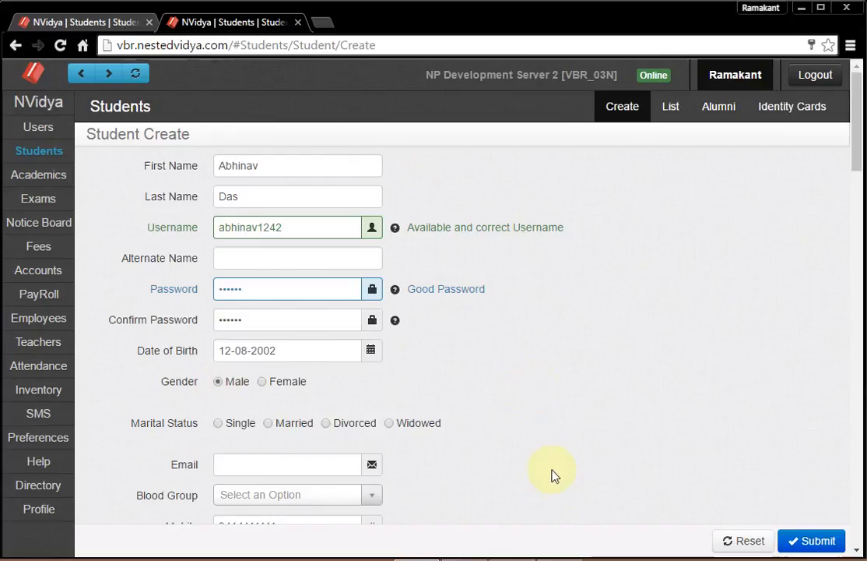
scroll(698, 421, "down", 4)
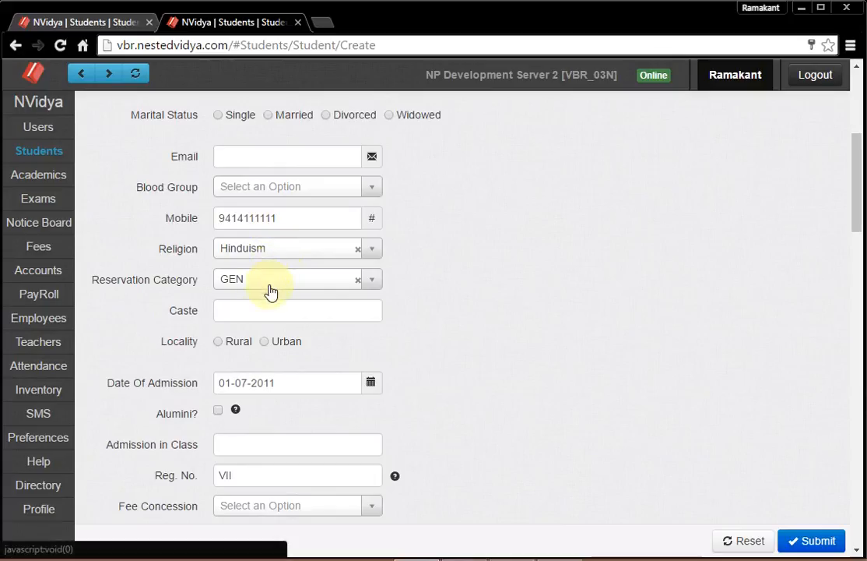
left_click(285, 249)
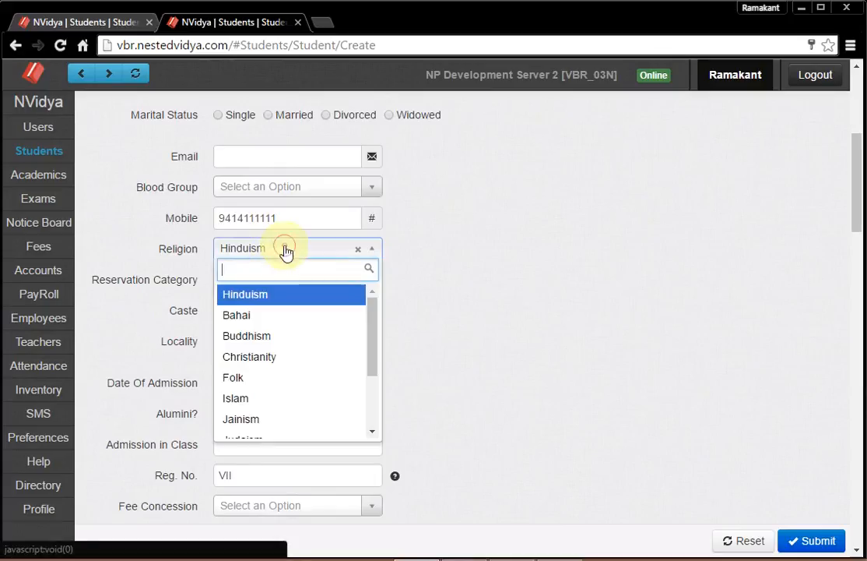
left_click(272, 294)
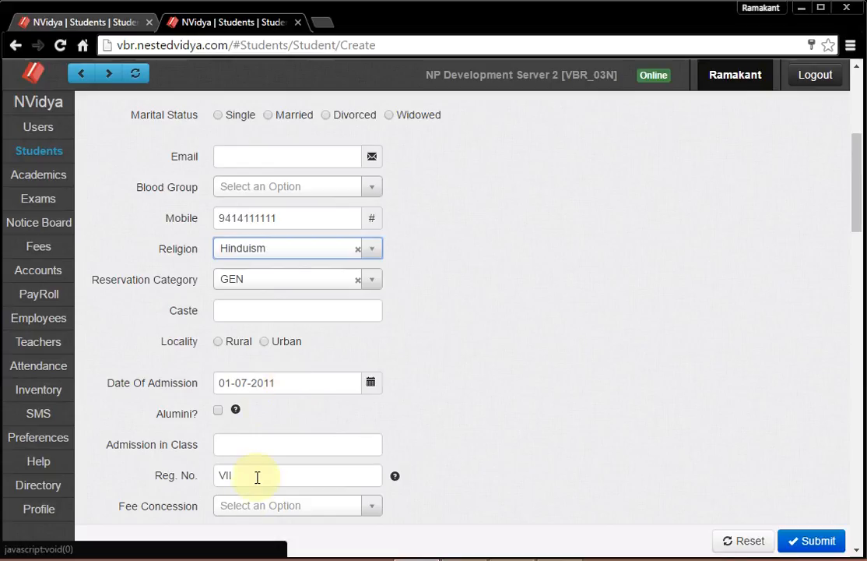
- Enter VII as the class of admission and replace the registration number entry with the student's registration number
left_click(259, 438)
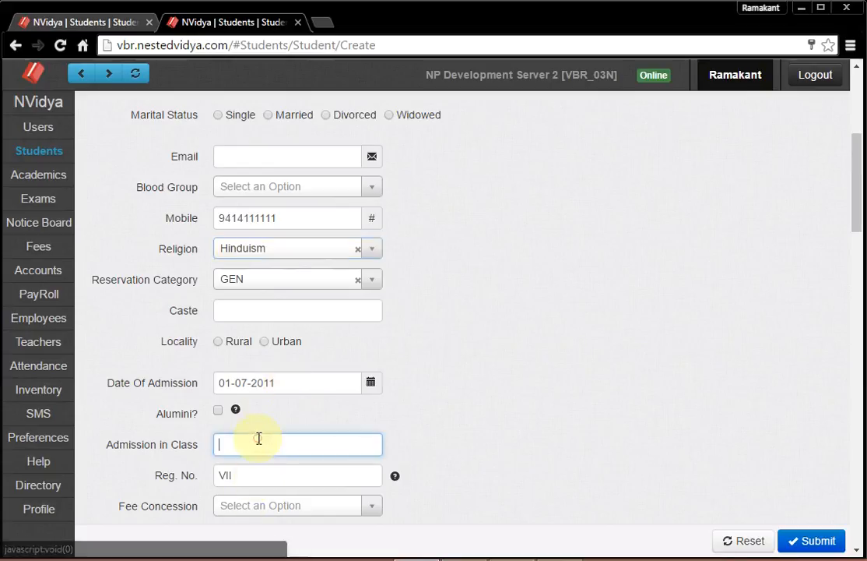
type("VII")
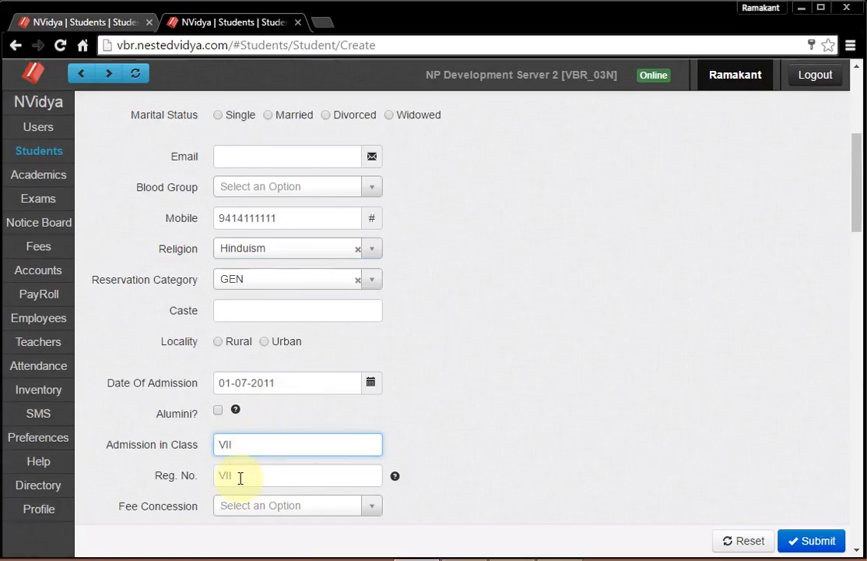
left_click_drag(238, 477, 222, 471)
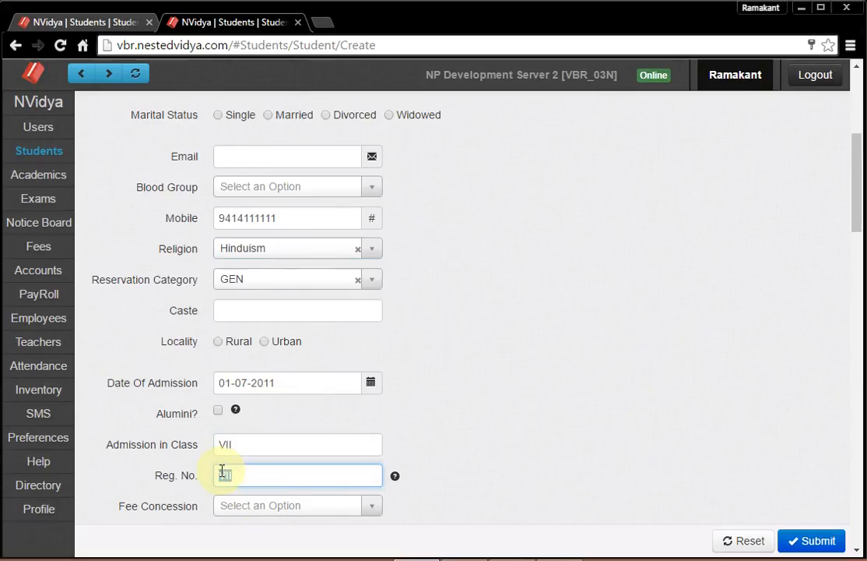
scroll(577, 404, "down", 1)
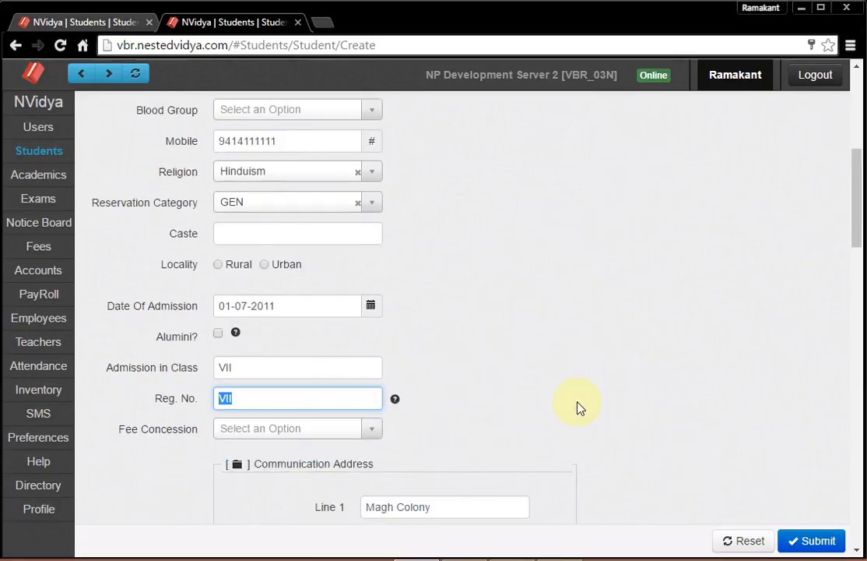
type("1")
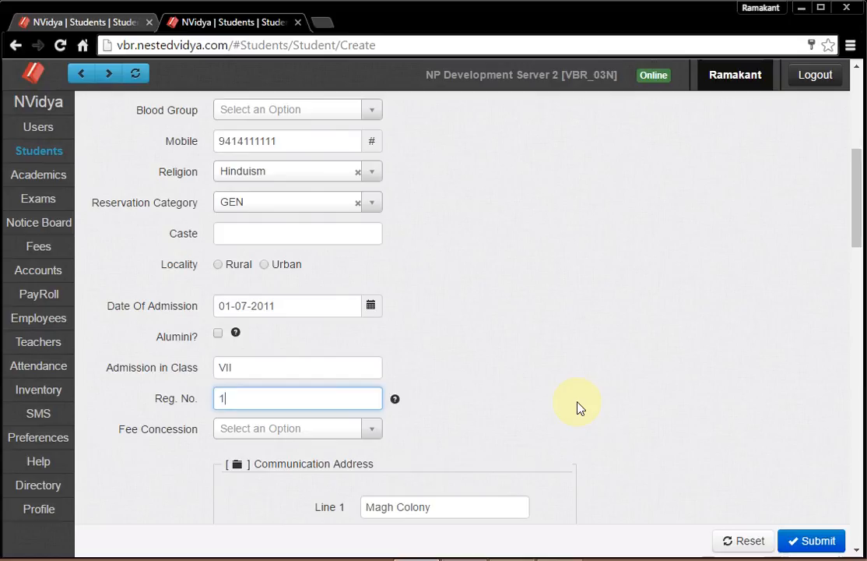
type("4242")
left_click(645, 257)
- Copy the student's communication address into the permanent address with the Copy Address option
scroll(646, 257, "up", 3)
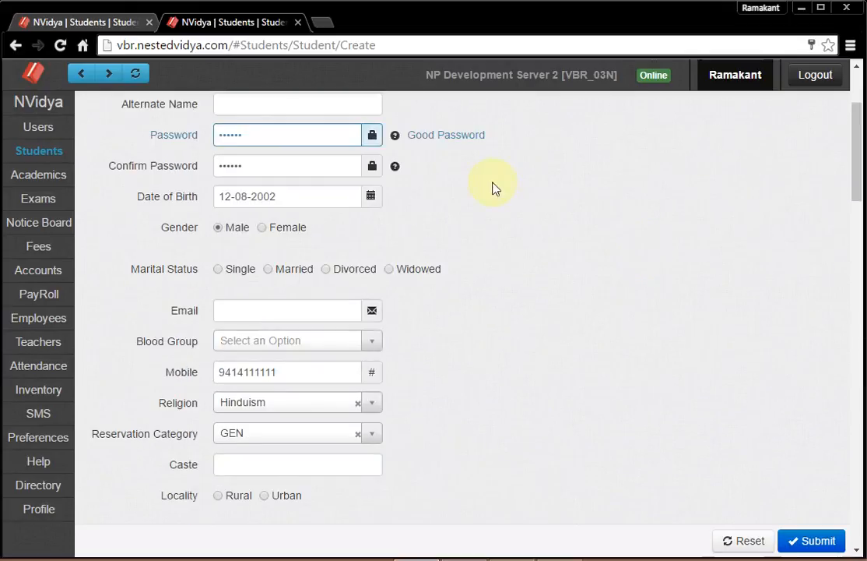
scroll(499, 184, "up", 3)
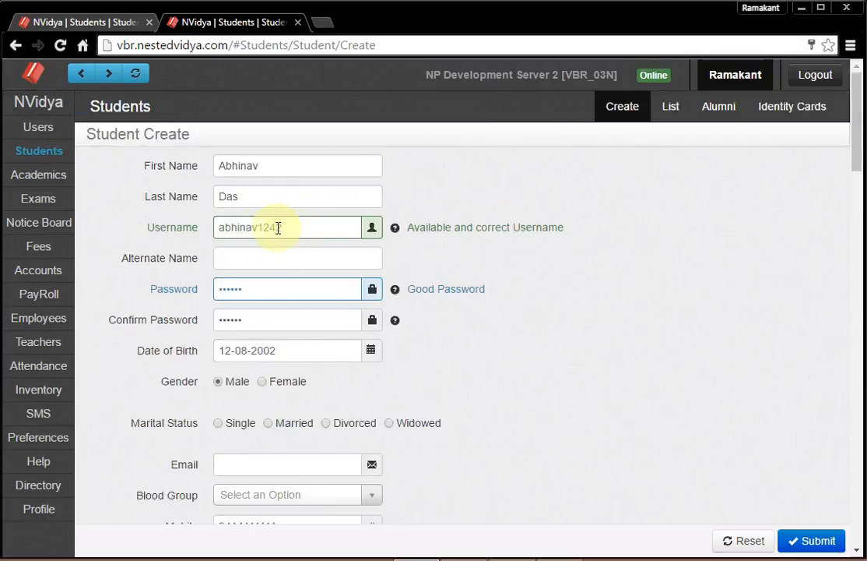
left_click(635, 256)
scroll(637, 260, "down", 6)
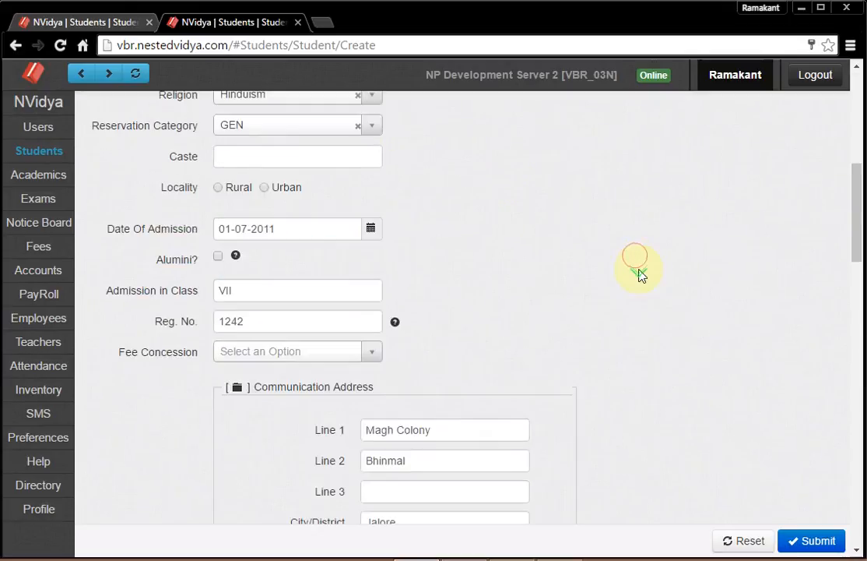
scroll(622, 279, "down", 1)
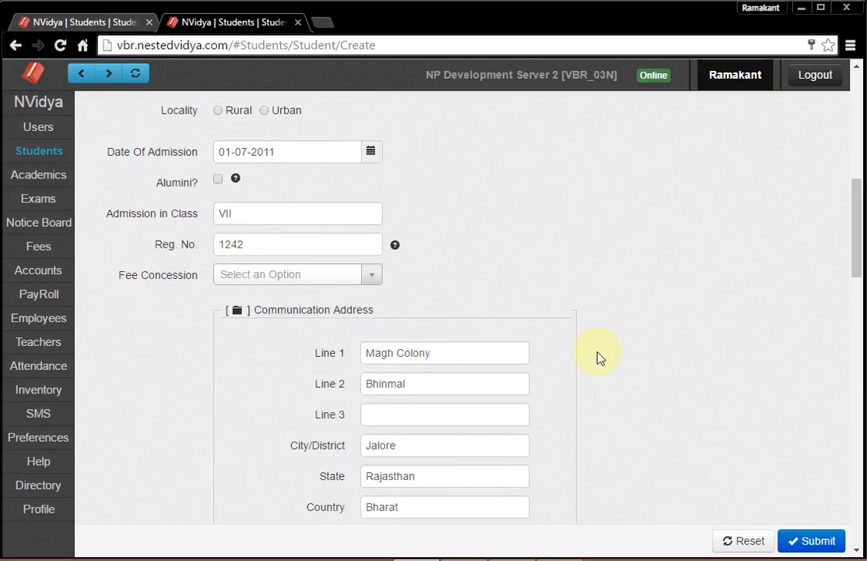
left_click(629, 376)
scroll(629, 377, "down", 1)
scroll(629, 379, "down", 3)
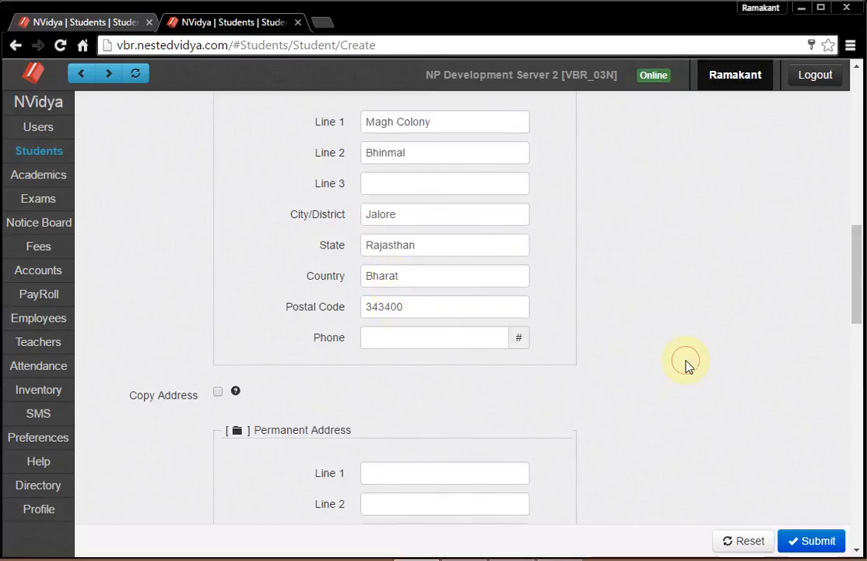
scroll(684, 362, "down", 2)
scroll(687, 364, "down", 2)
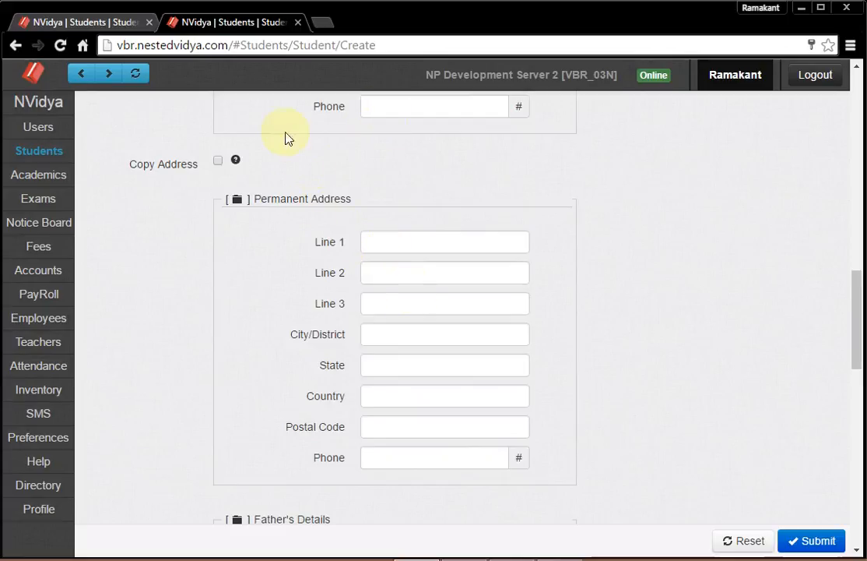
left_click(219, 162)
- Review the form's permanent address, father's, mother's and guardian details, previous school, and the admission date, class and registration number
scroll(639, 286, "down", 3)
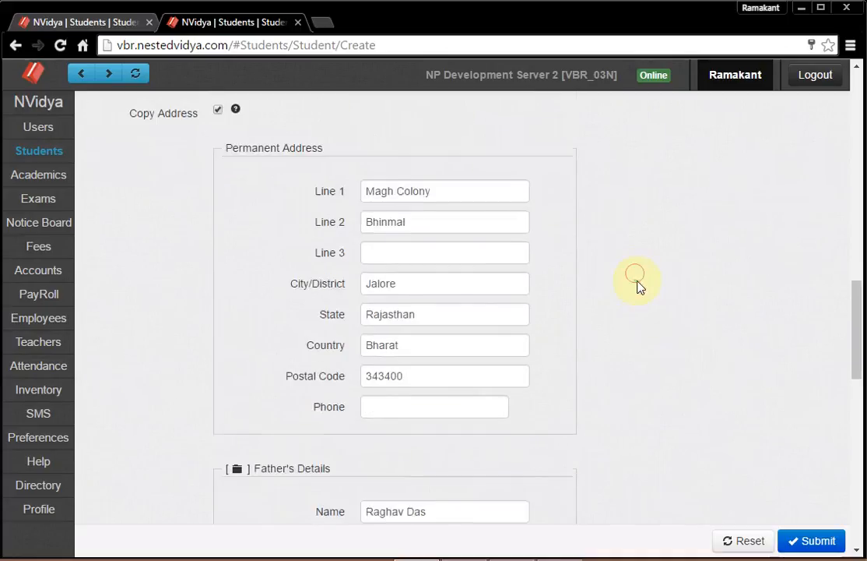
scroll(637, 286, "down", 3)
scroll(633, 280, "up", 1)
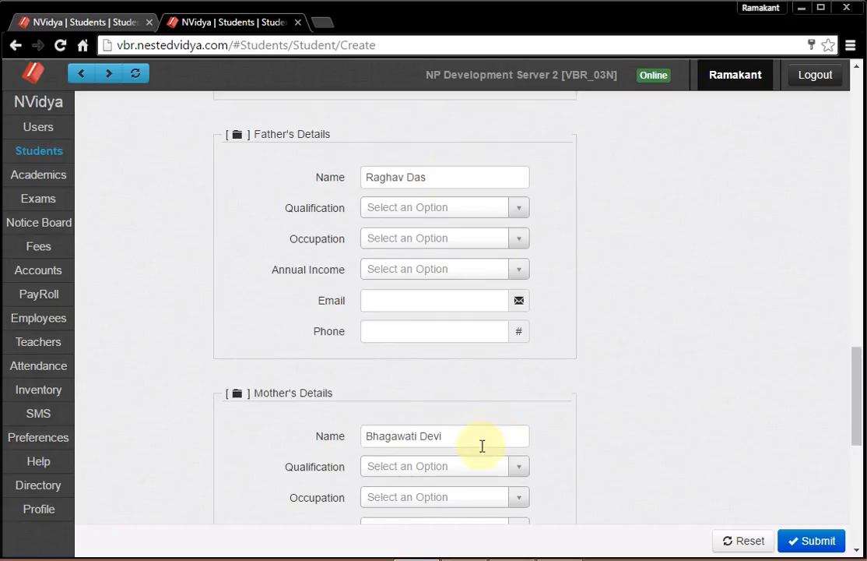
scroll(637, 442, "down", 3)
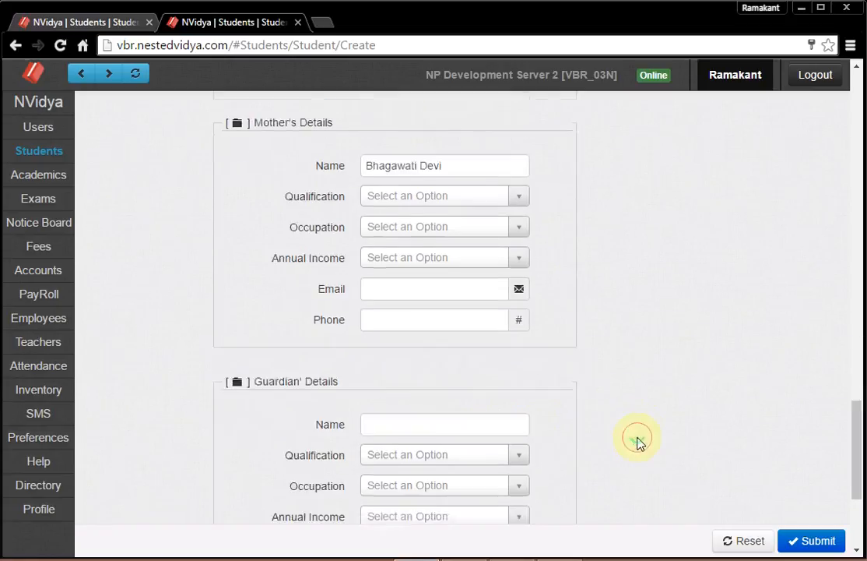
scroll(637, 443, "down", 3)
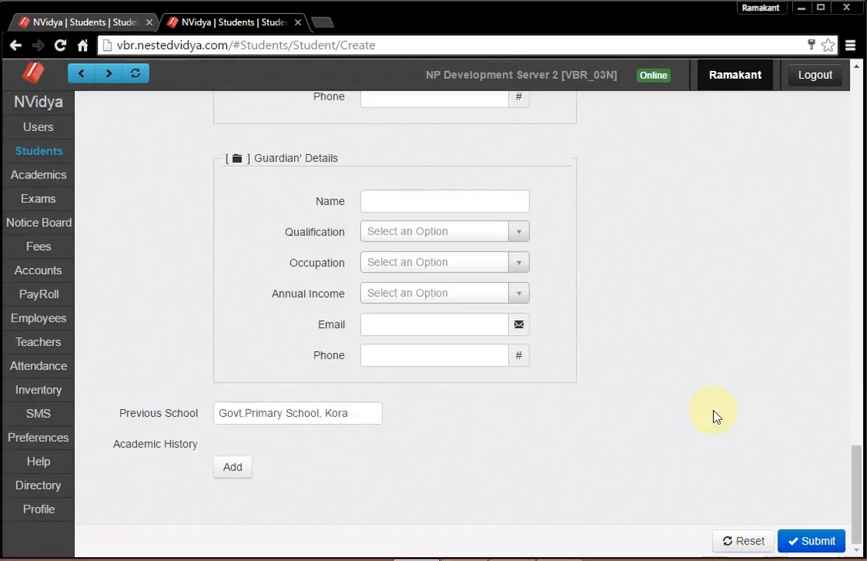
scroll(710, 406, "up", 10)
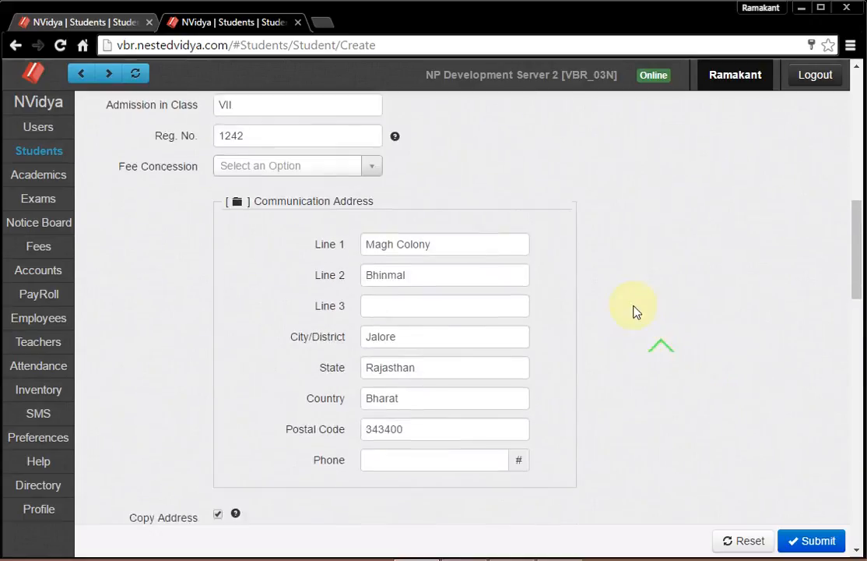
scroll(633, 310, "up", 4)
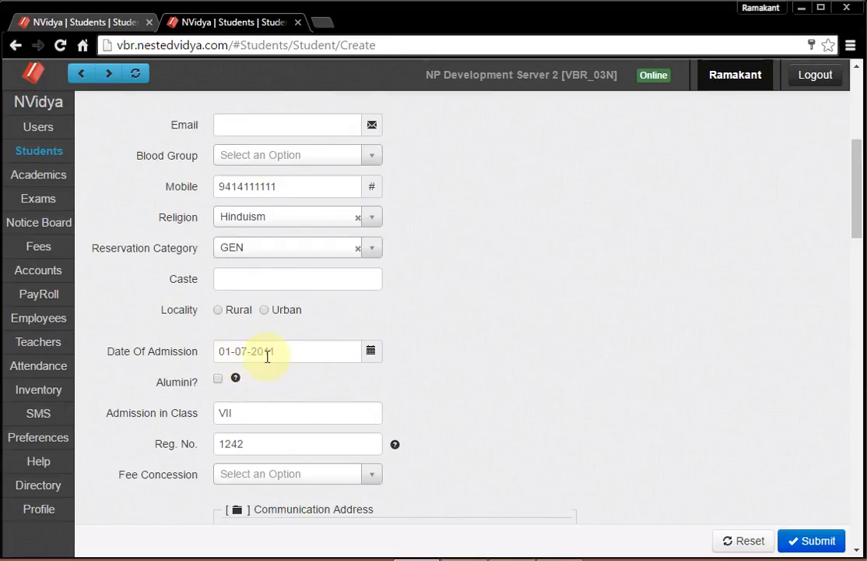
left_click(424, 348)
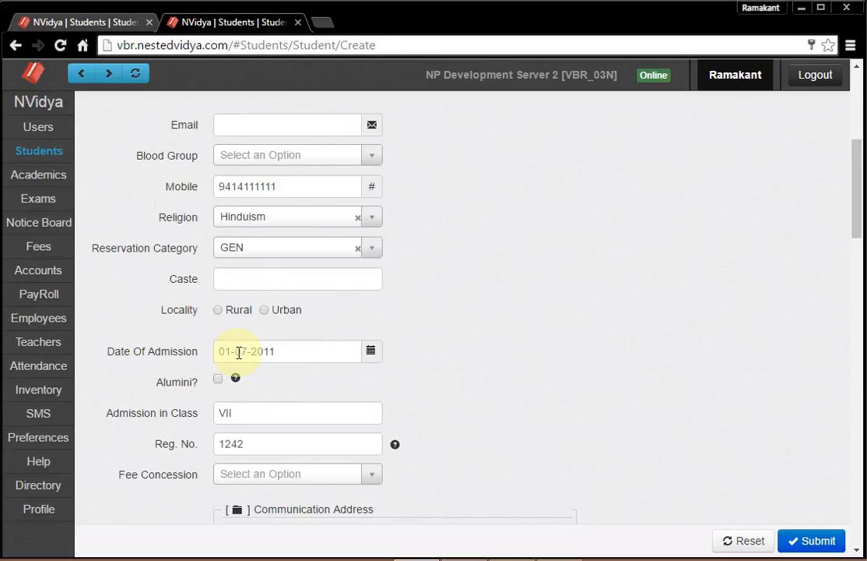
left_click(470, 361)
scroll(527, 364, "down", 4)
scroll(530, 366, "down", 2)
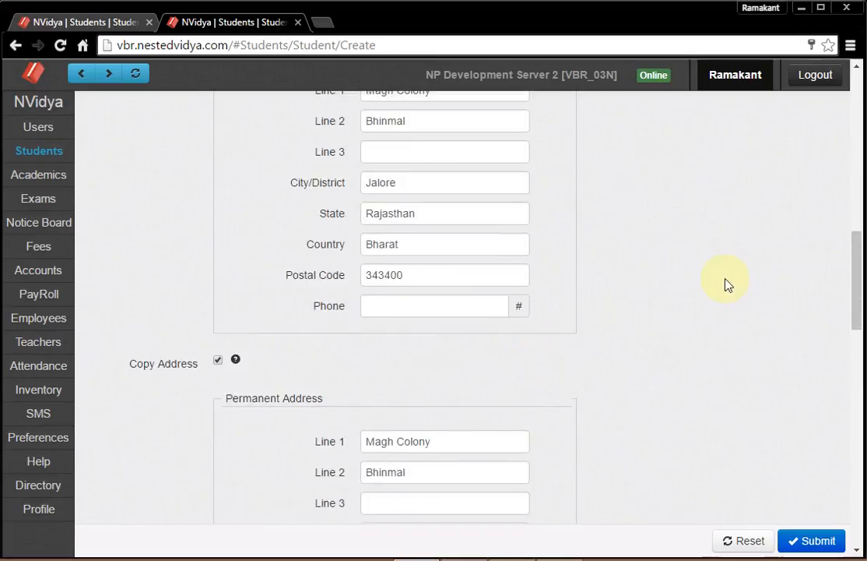
scroll(725, 285, "down", 3)
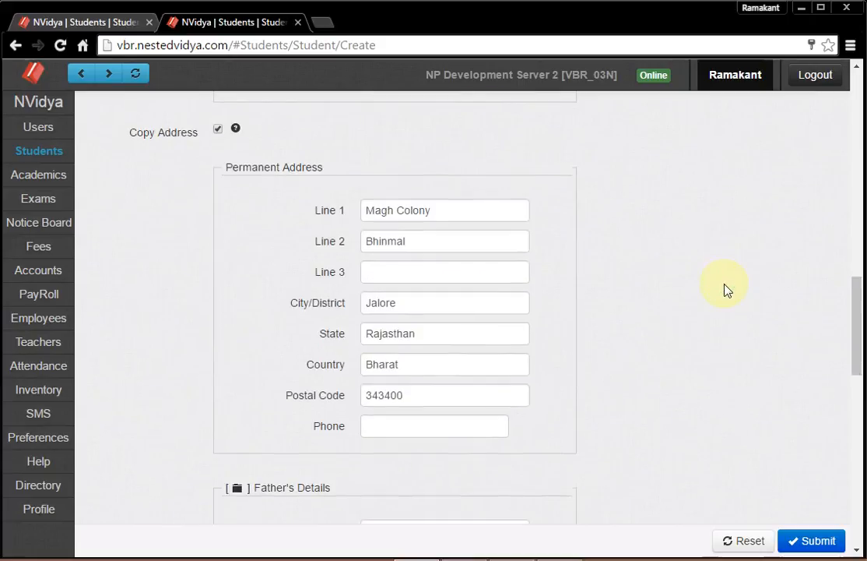
scroll(725, 289, "down", 6)
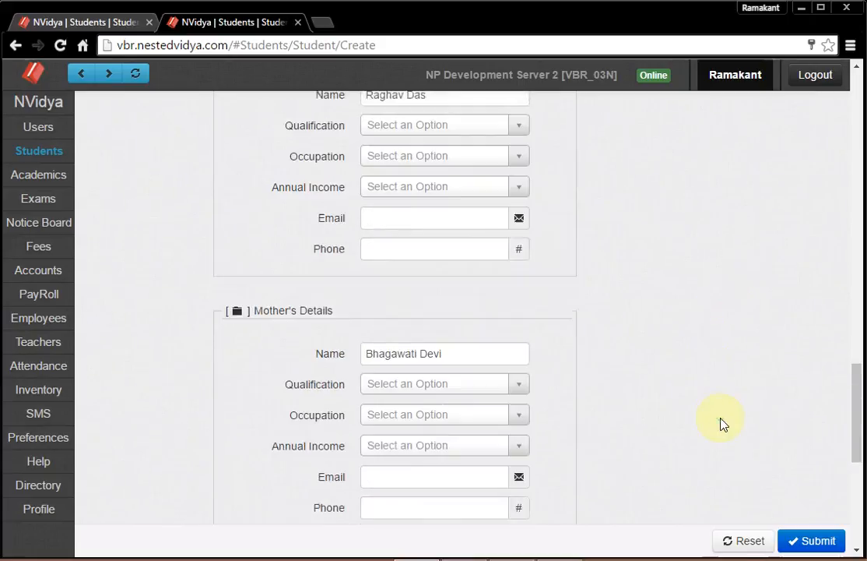
- Submit the new student record and open the list of students
scroll(721, 424, "down", 1)
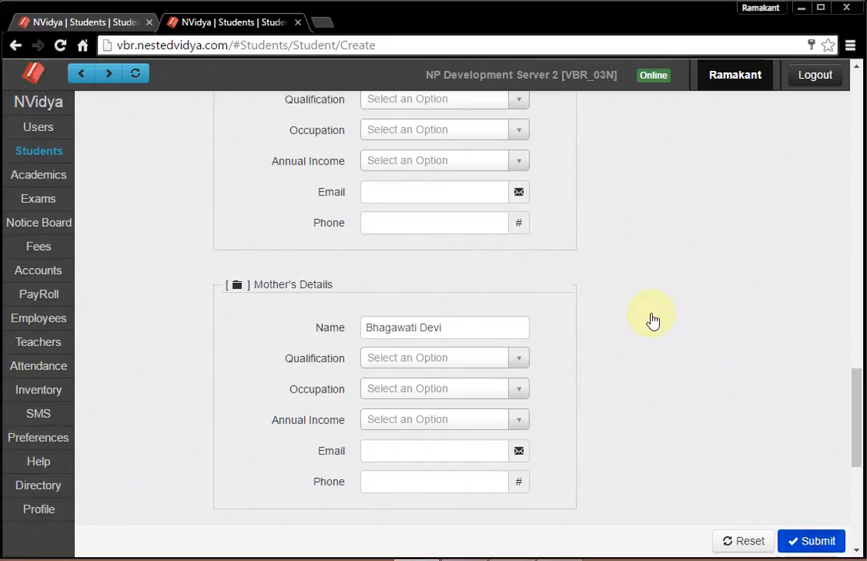
scroll(670, 251, "up", 1)
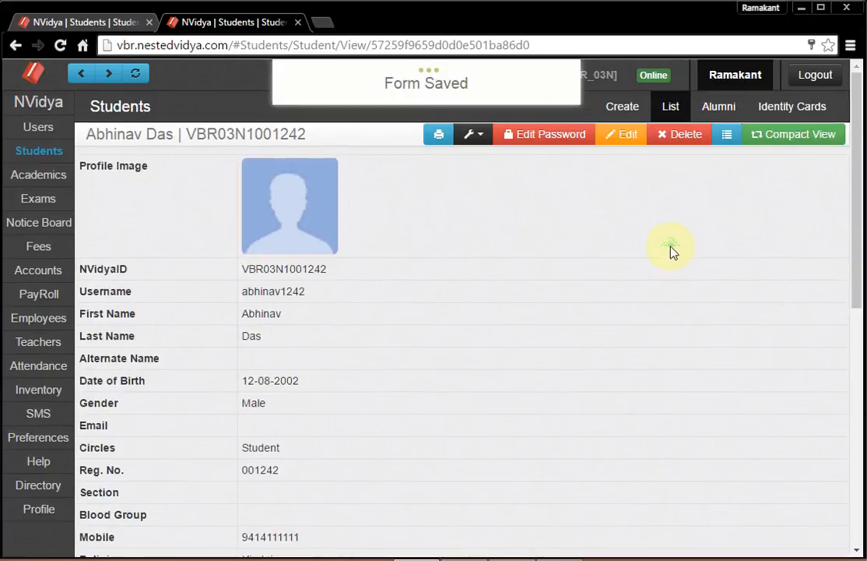
left_click(668, 113)
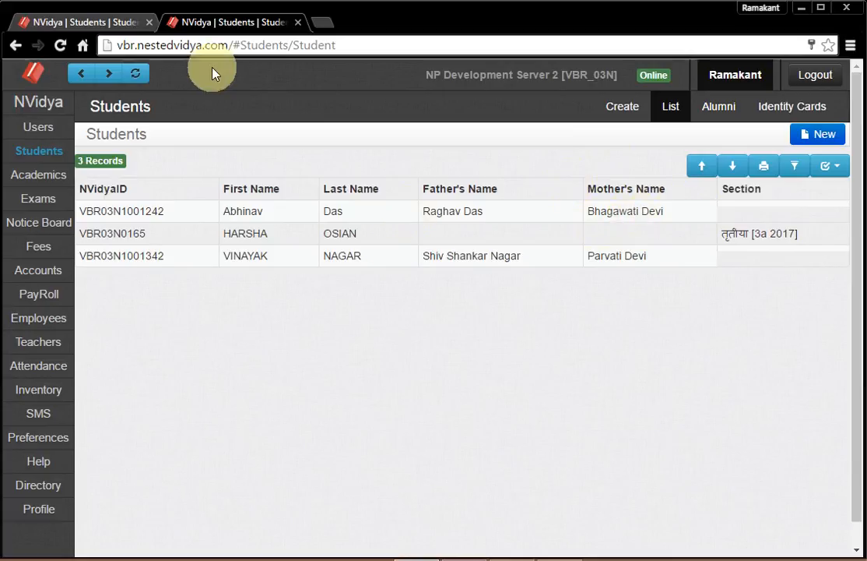
- Open the list of users
mouse_move(46, 126)
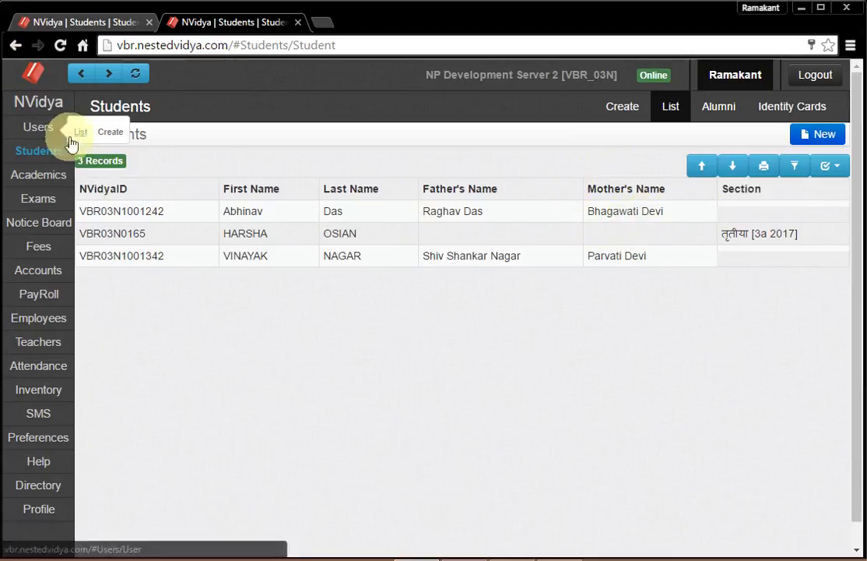